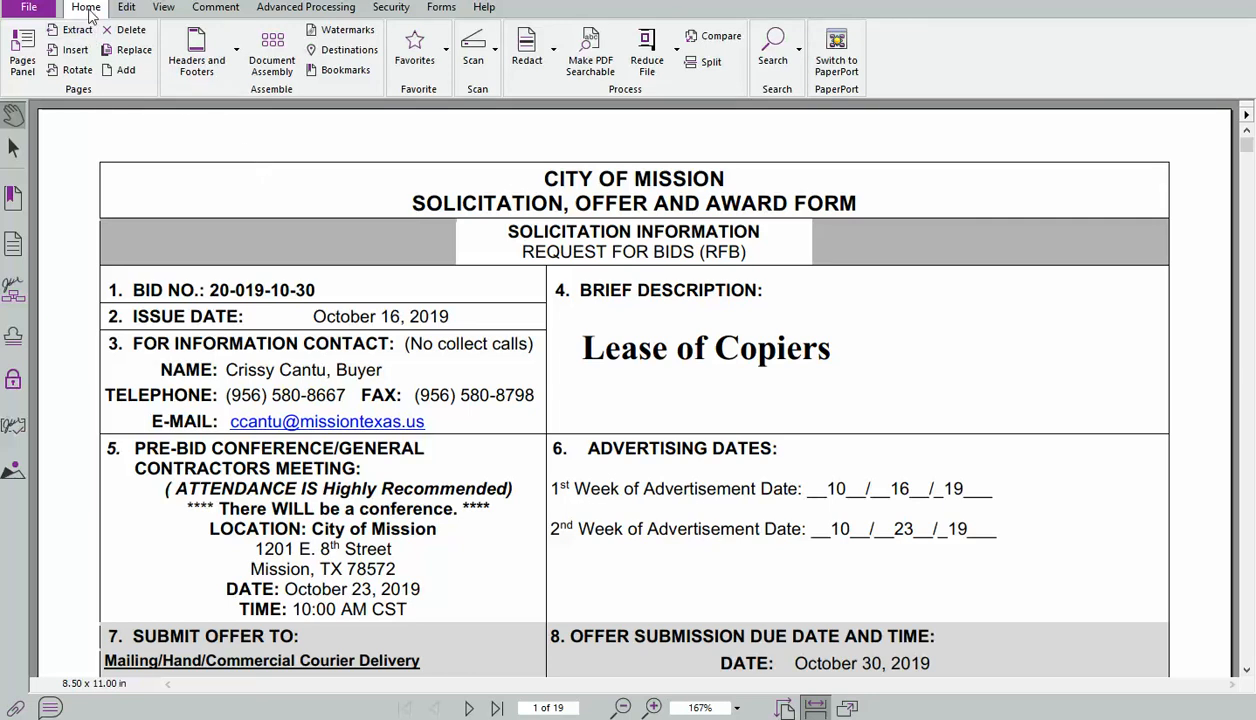
Mark the "Lease of Copiers" text under Brief Description for redaction and apply the redaction permanently.
left_click(537, 72)
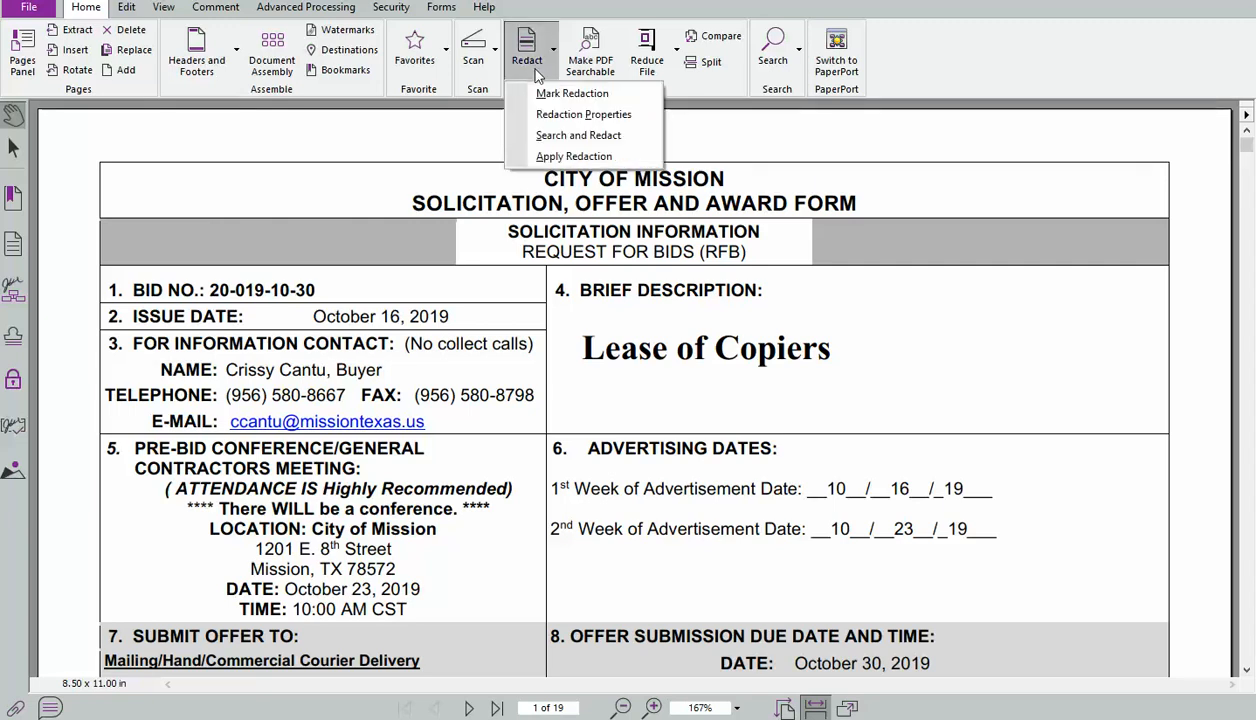
left_click(530, 94)
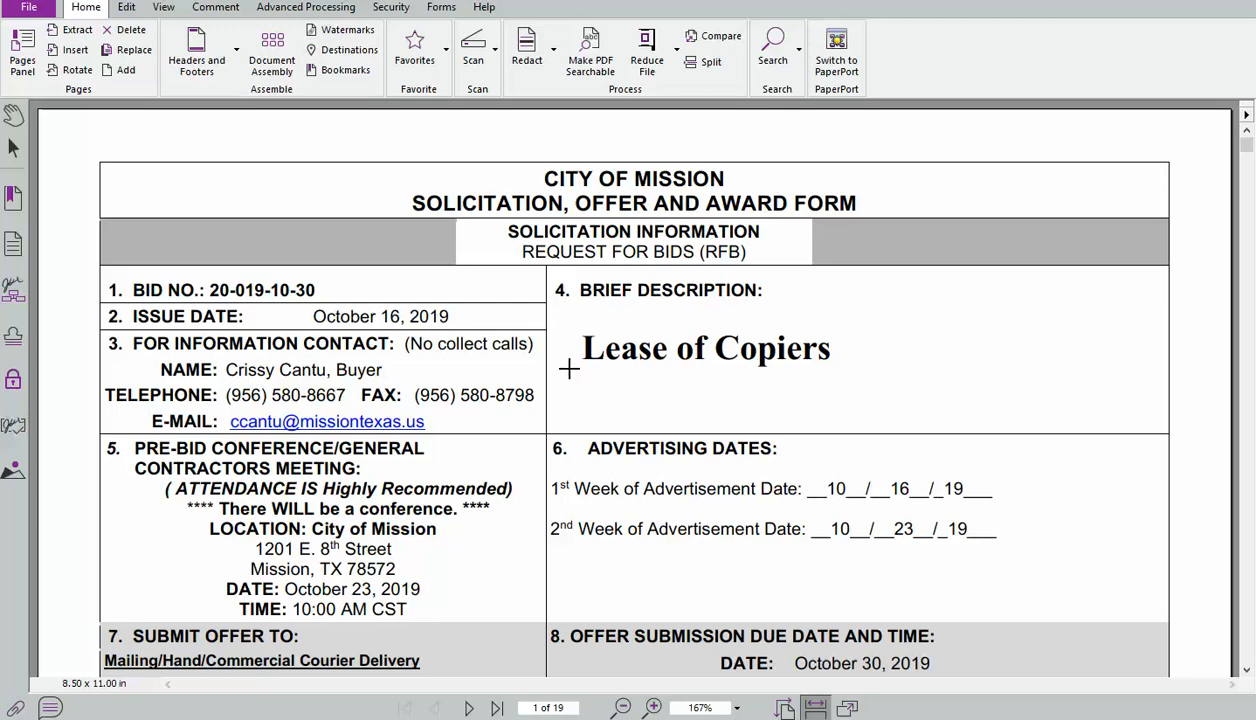
left_click_drag(570, 322, 840, 371)
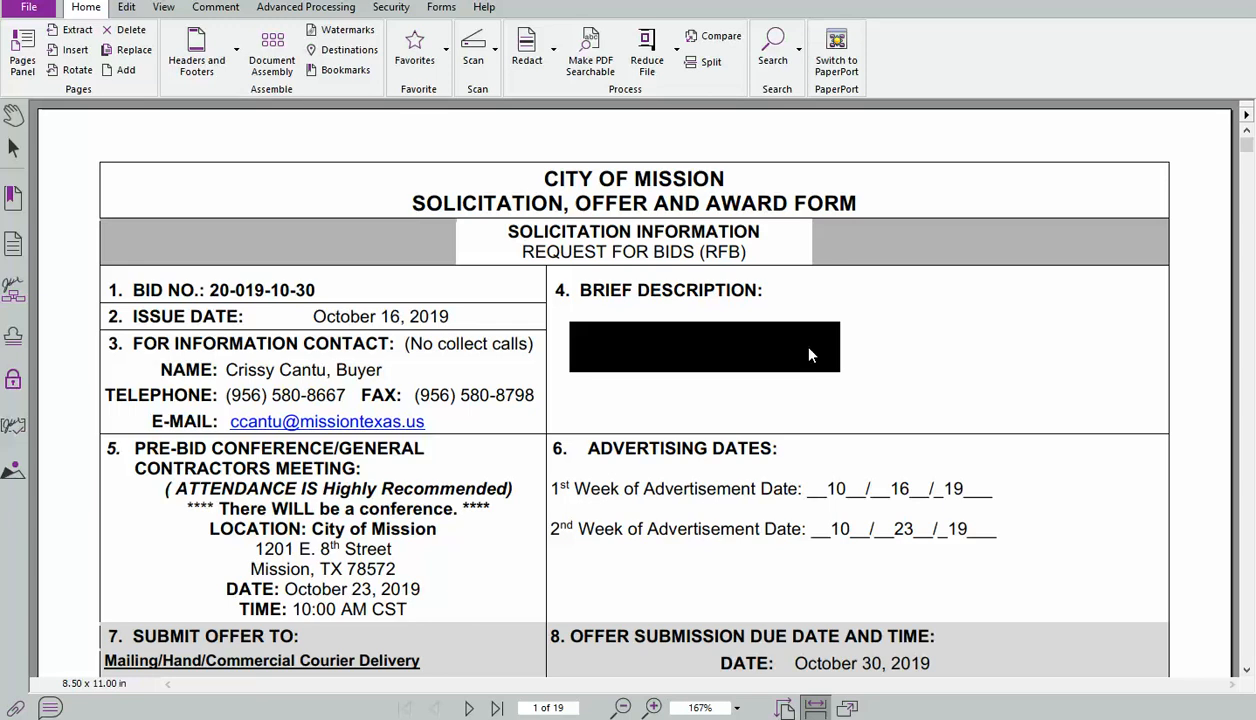
left_click(534, 67)
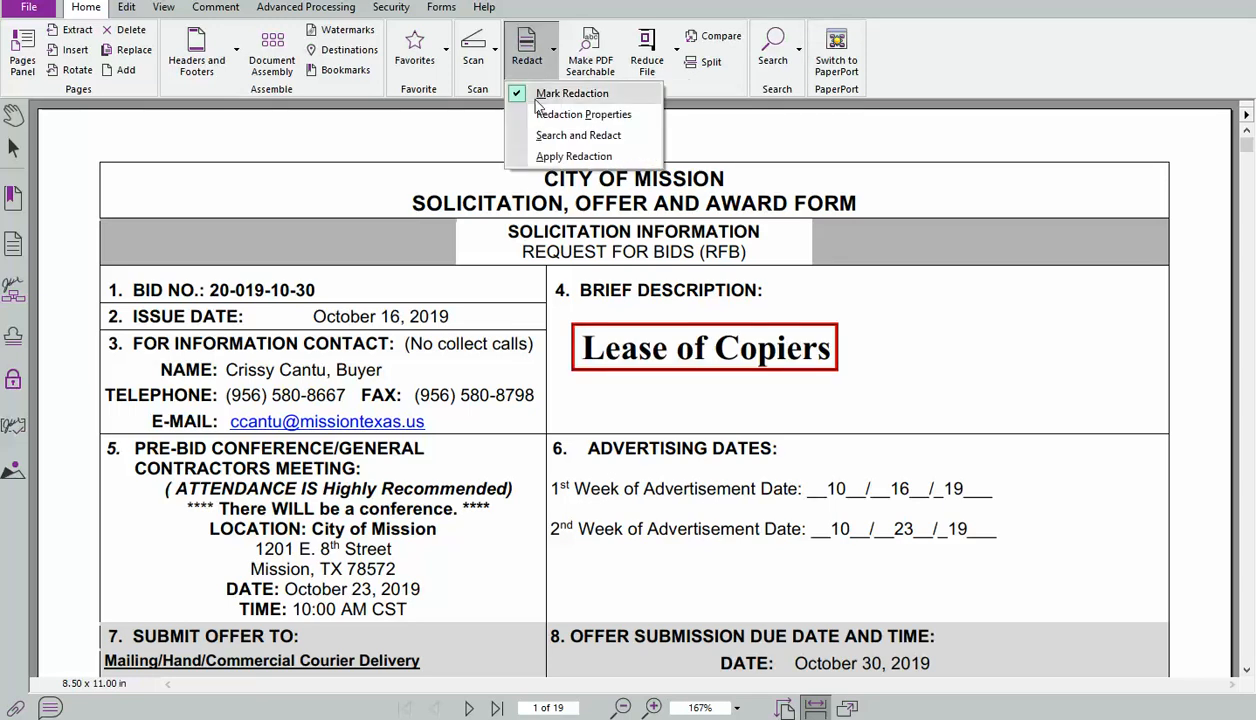
left_click(541, 157)
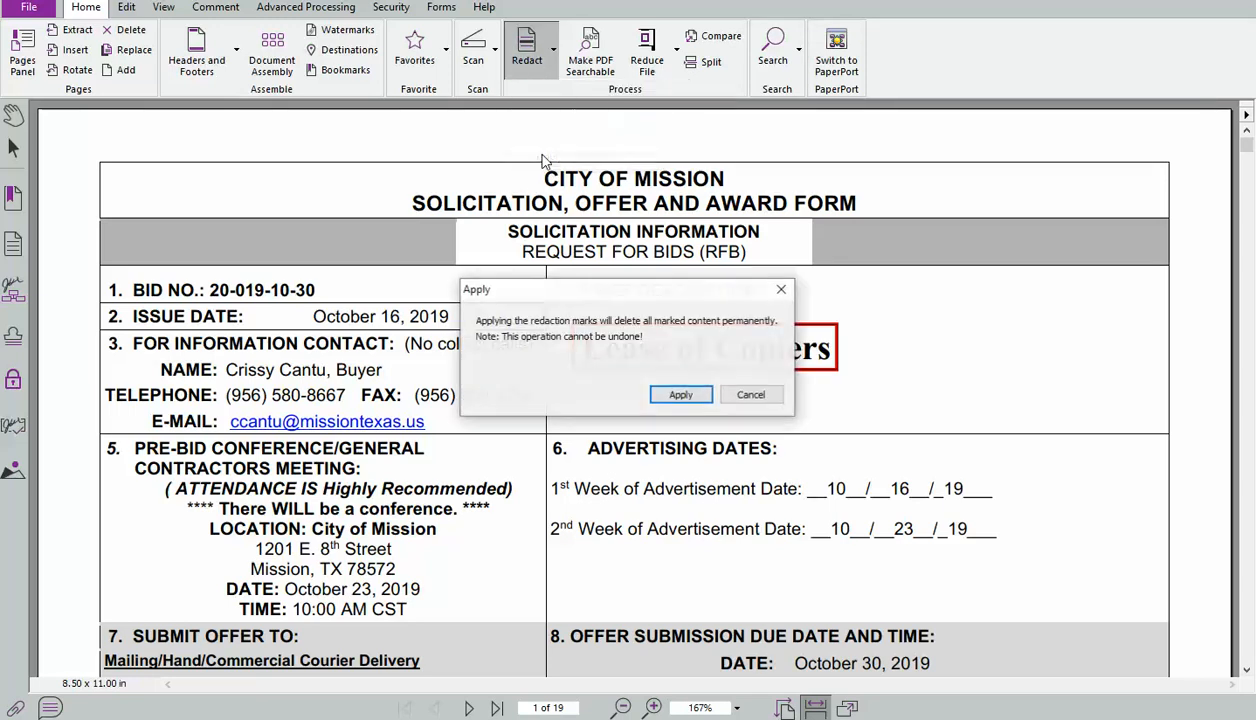
left_click(680, 395)
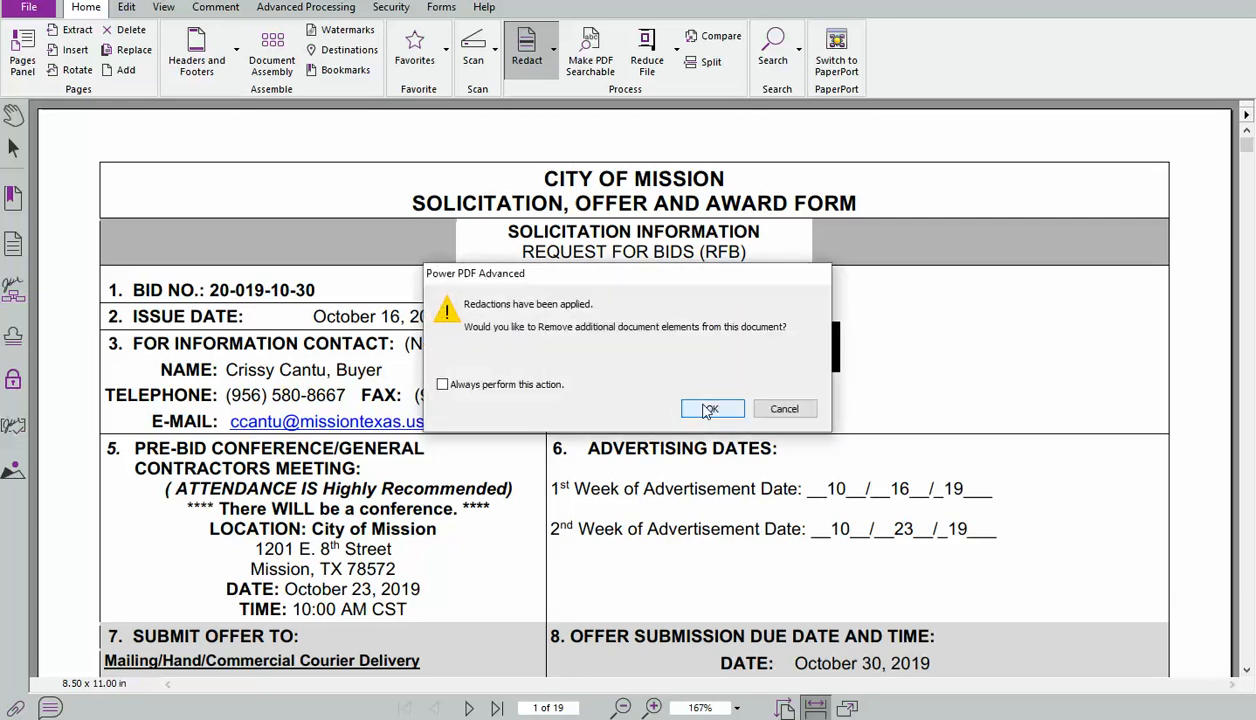
Remove the bookmarks, deleted content, links, metadata and embedded non-display data from the document.
left_click(709, 410)
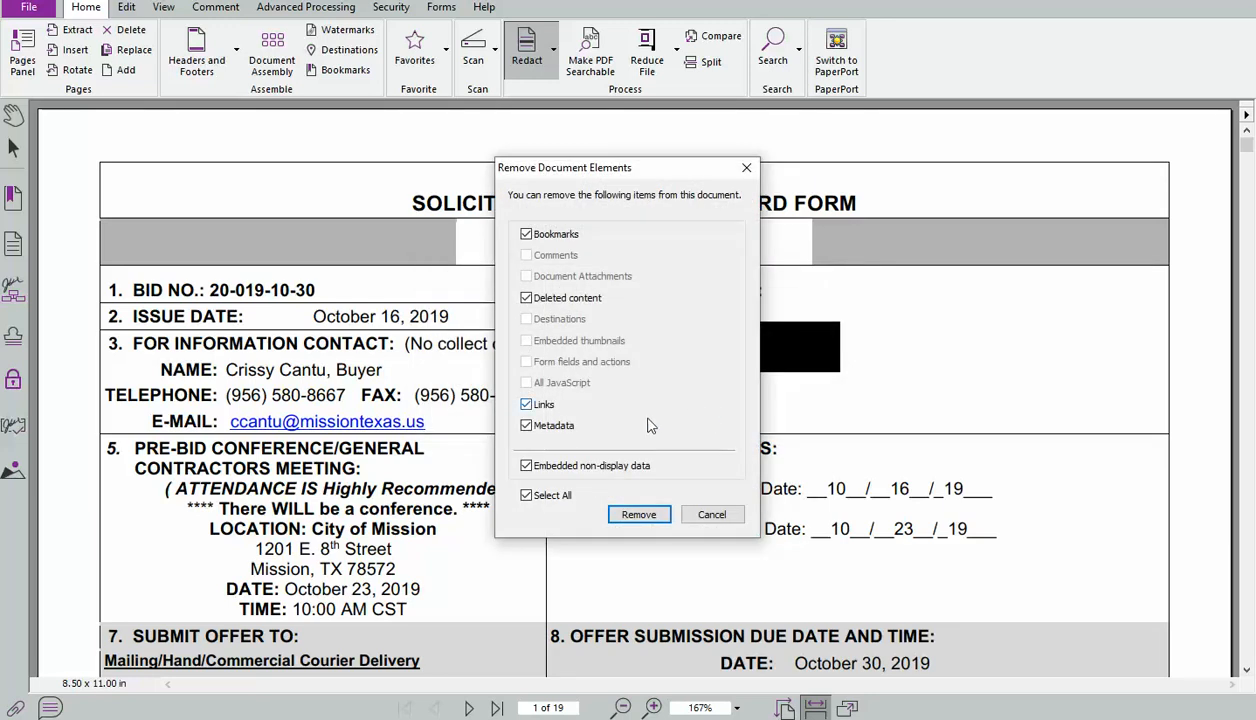
left_click(639, 514)
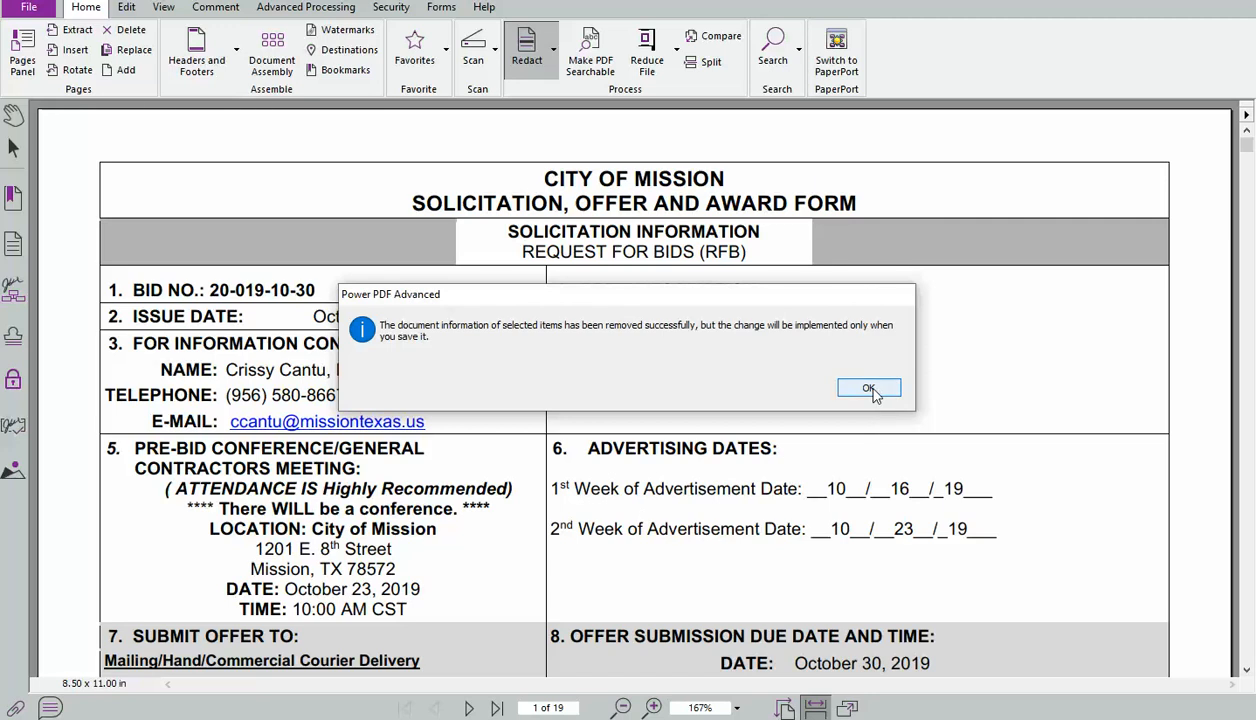
left_click(870, 390)
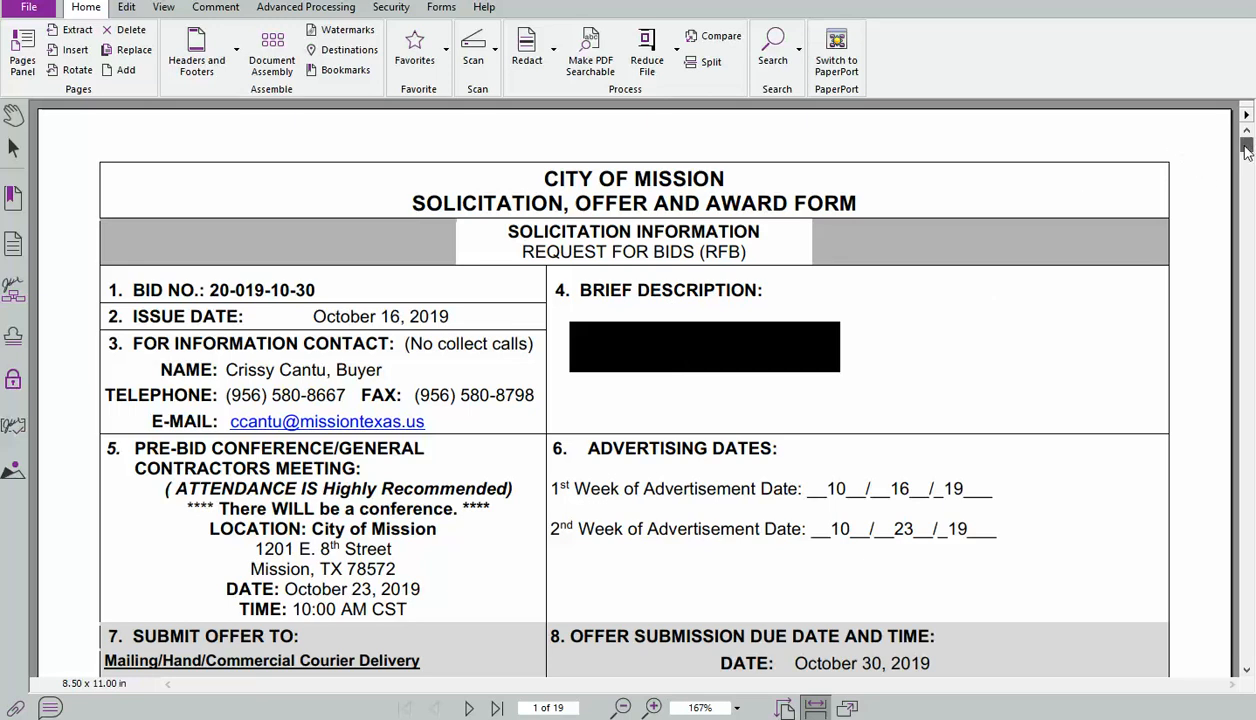
Mark the "1st Week of Advertisement Date" line under Advertising Dates for redaction and apply the redaction.
scroll(1246, 152, "down", 3)
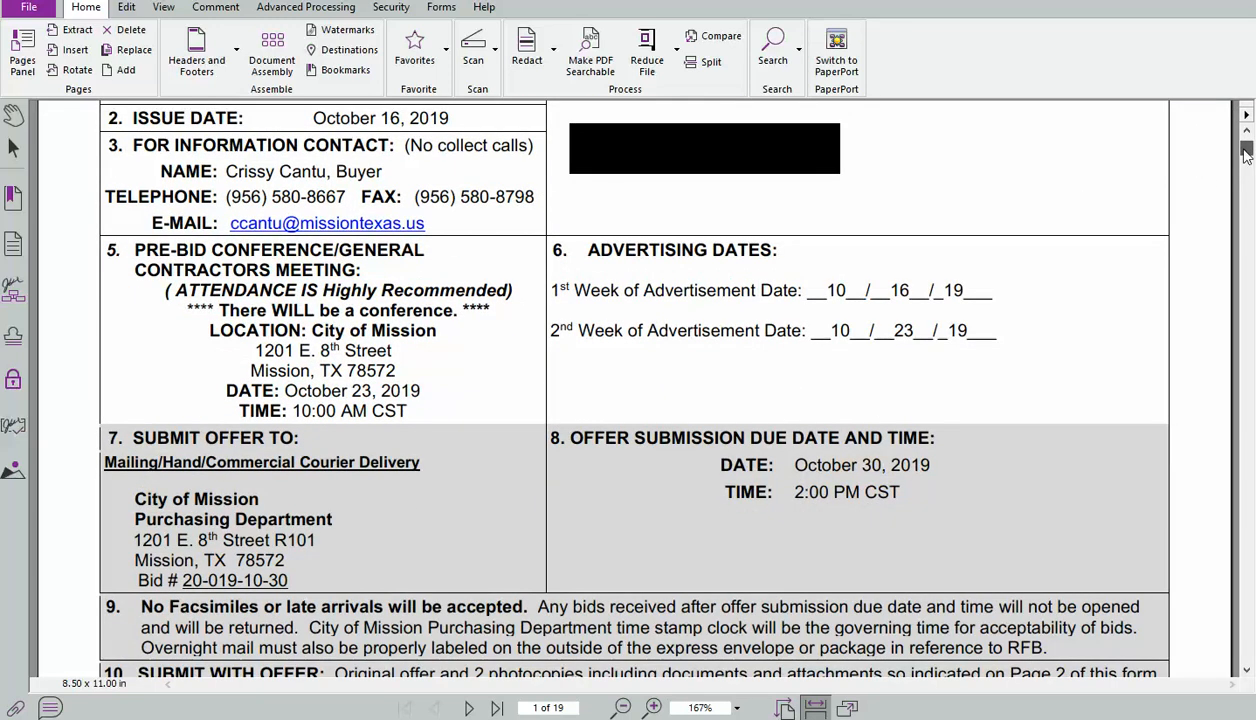
scroll(1246, 152, "up", 3)
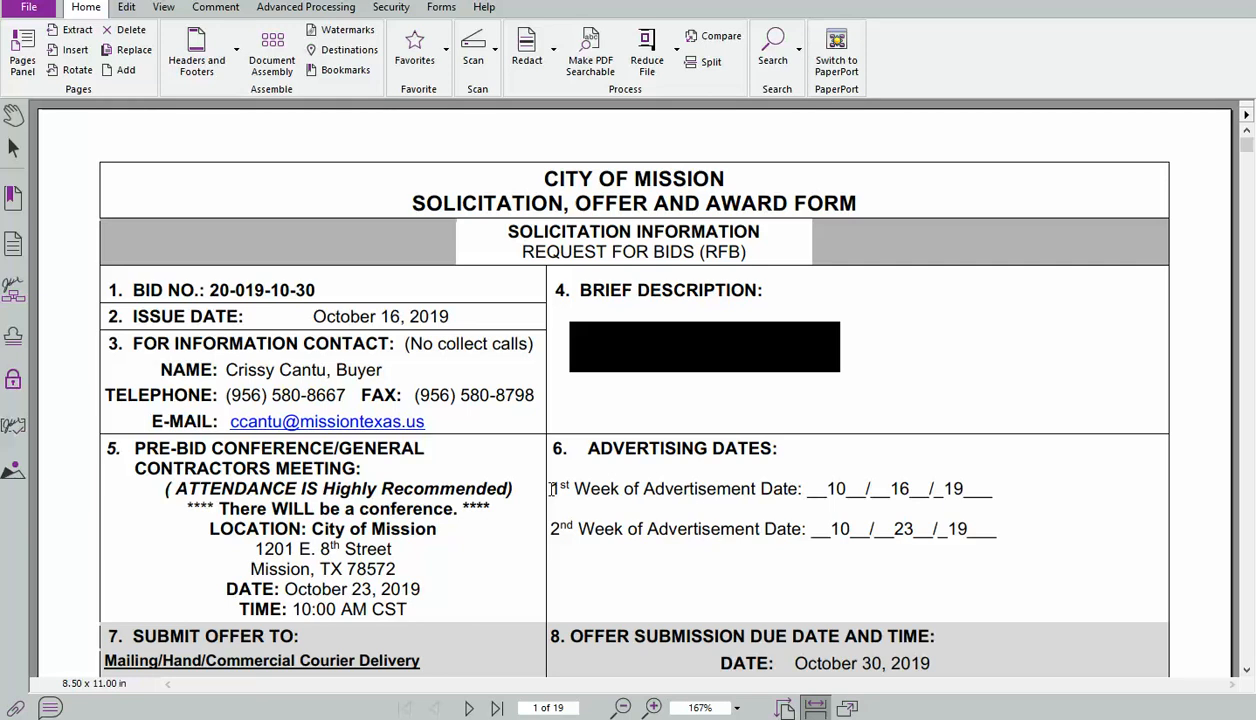
left_click_drag(549, 488, 997, 488)
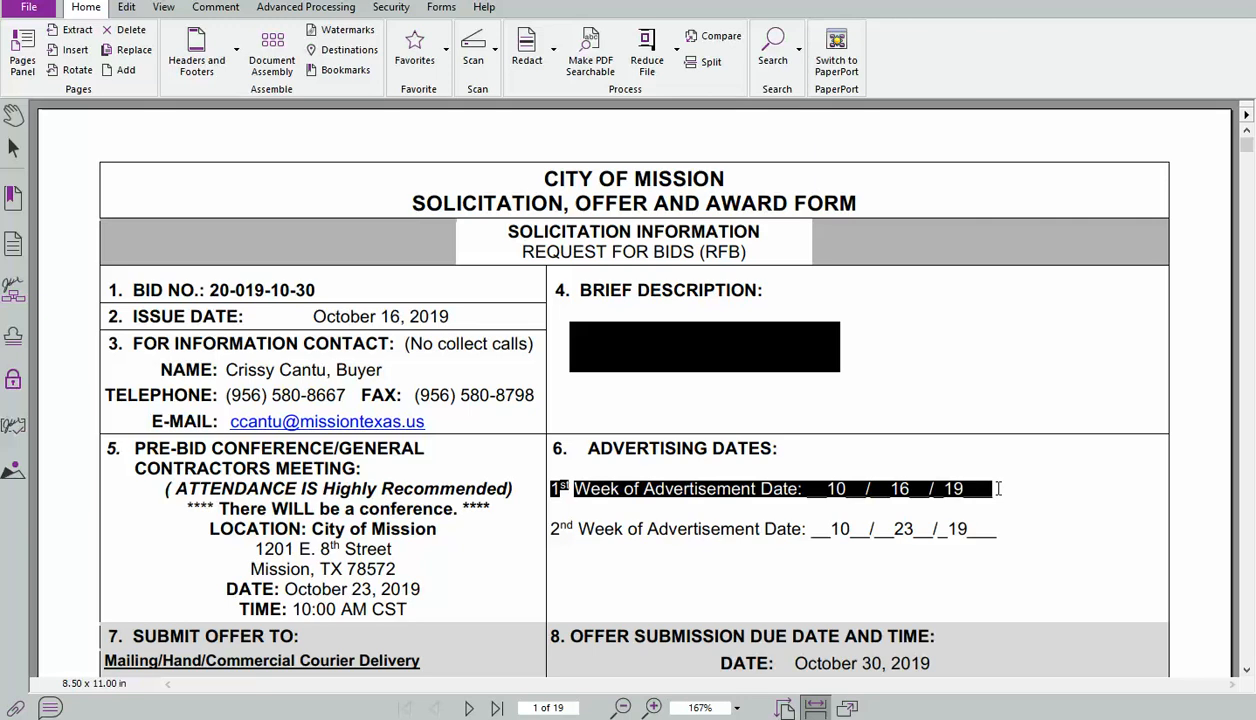
left_click_drag(998, 489, 998, 488)
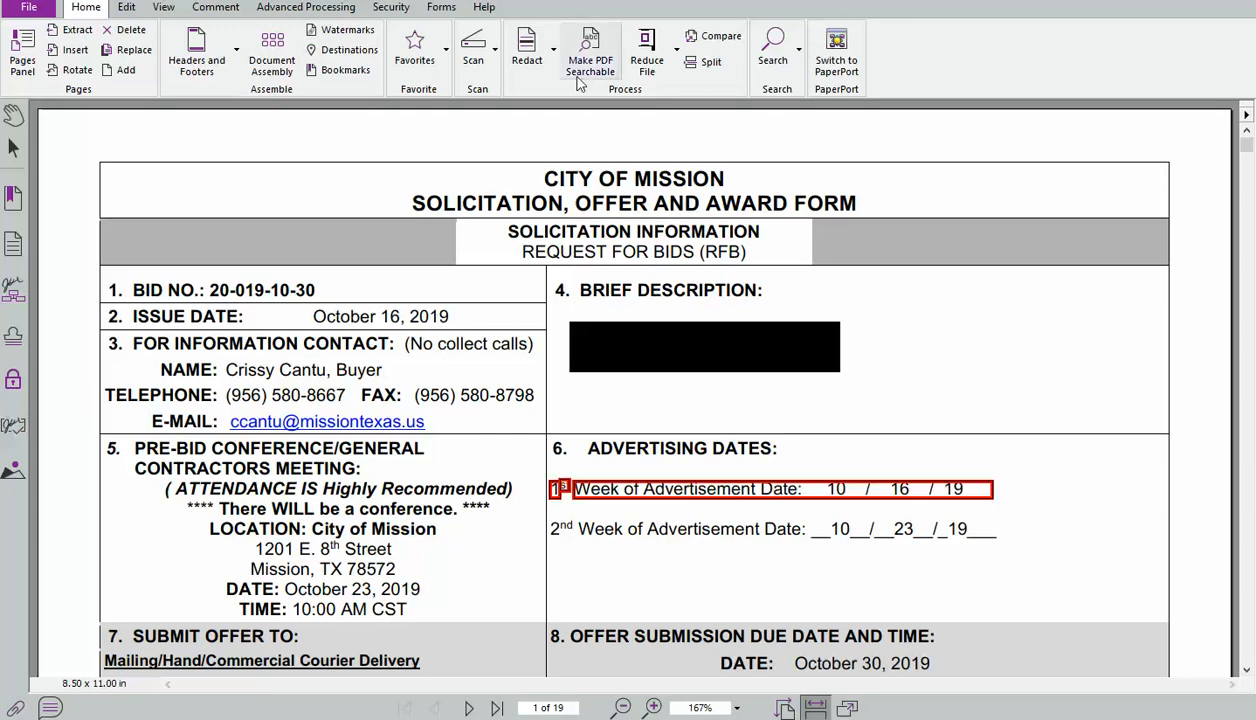
left_click(527, 58)
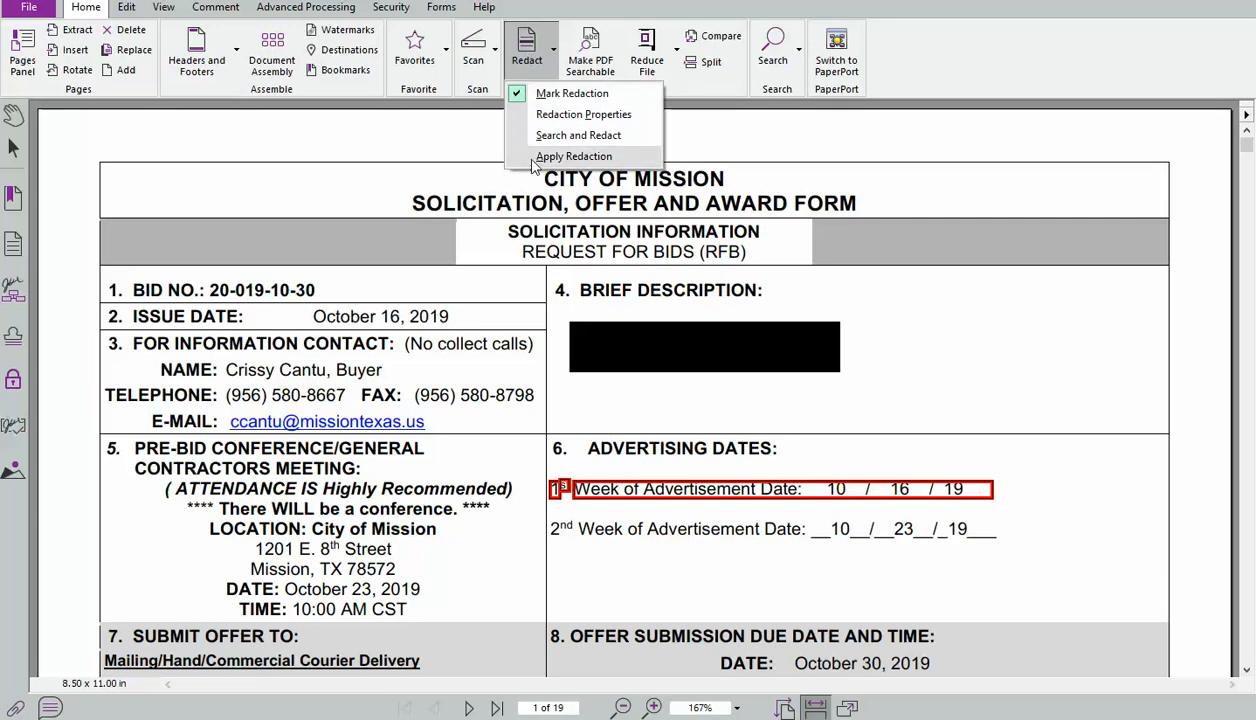
left_click(573, 156)
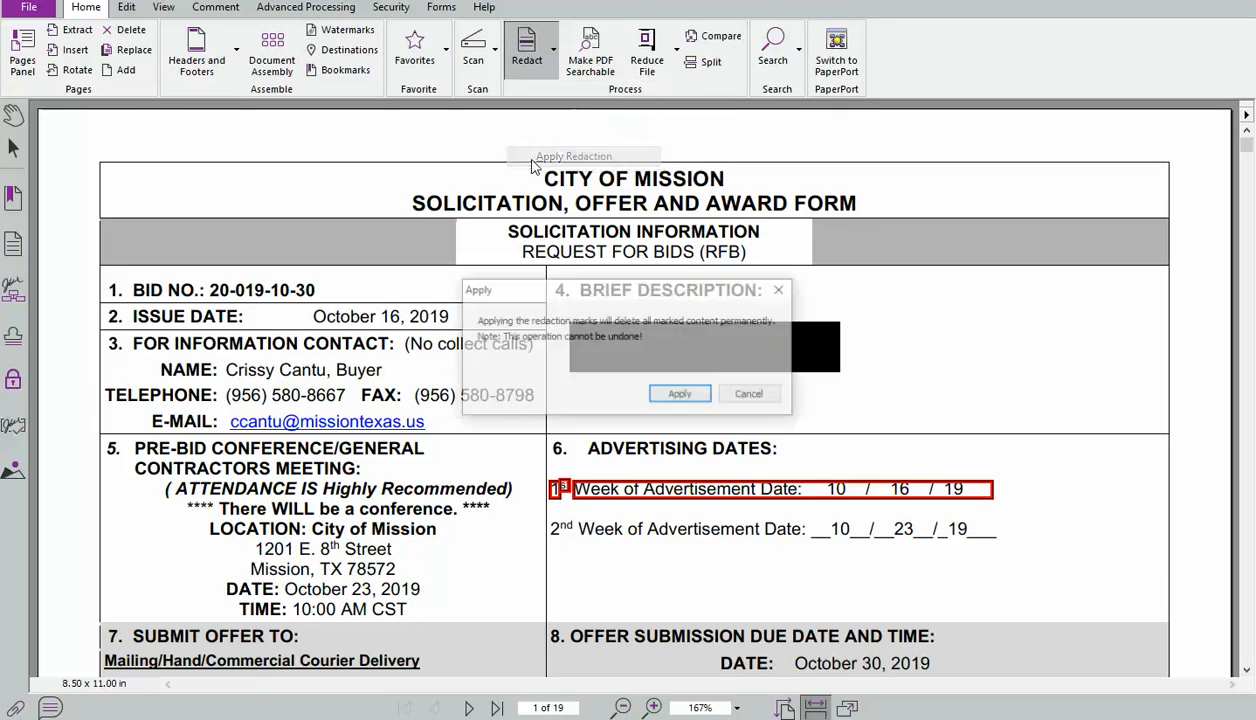
left_click(678, 395)
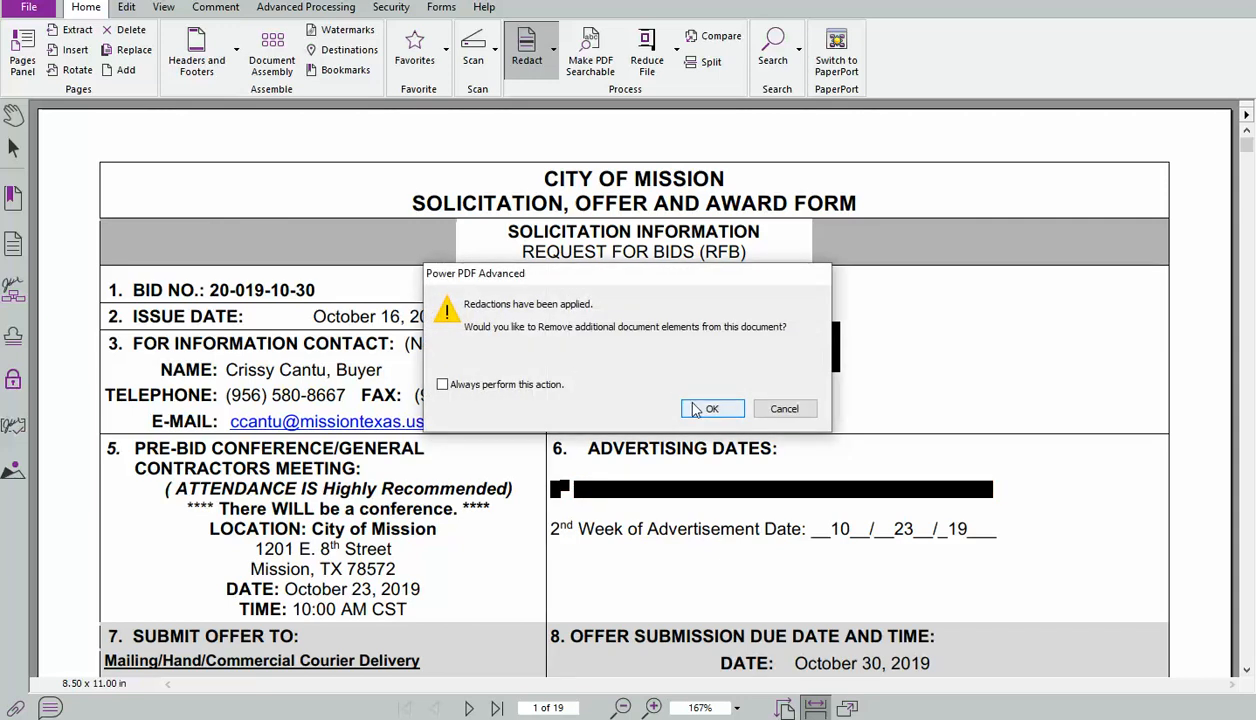
Remove the deleted content and embedded non-display data from the document.
left_click(695, 410)
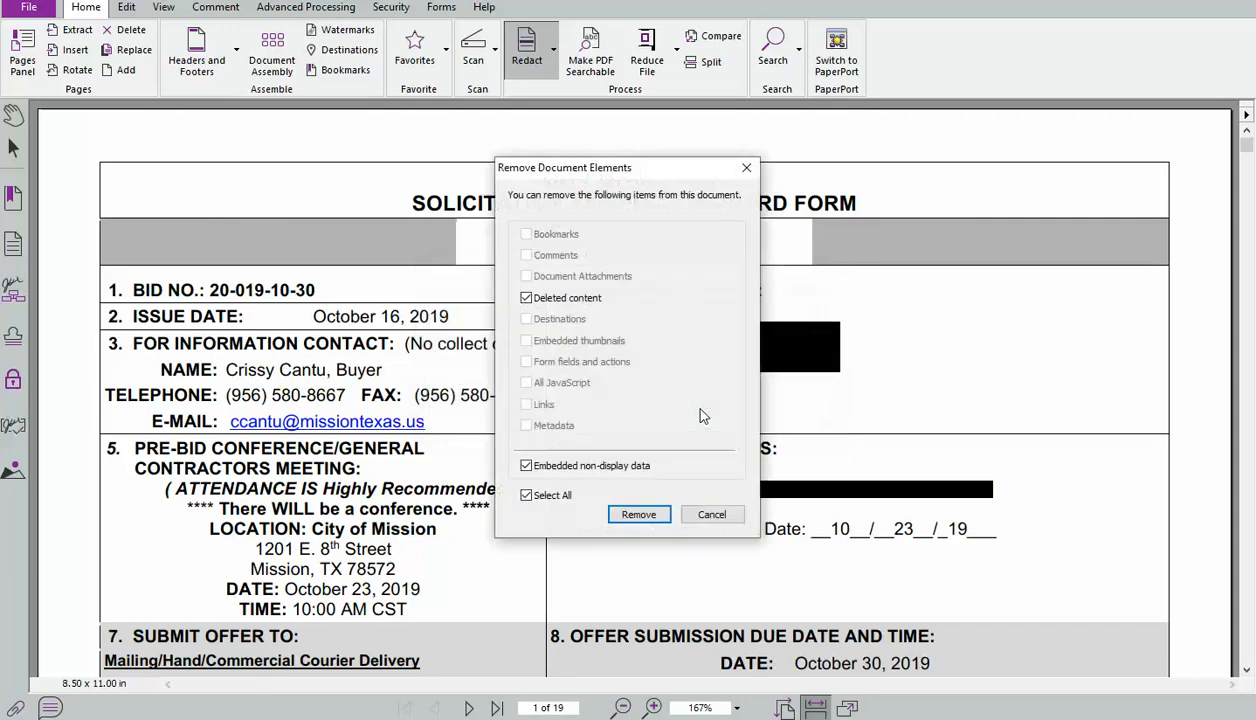
left_click(639, 515)
left_click(877, 389)
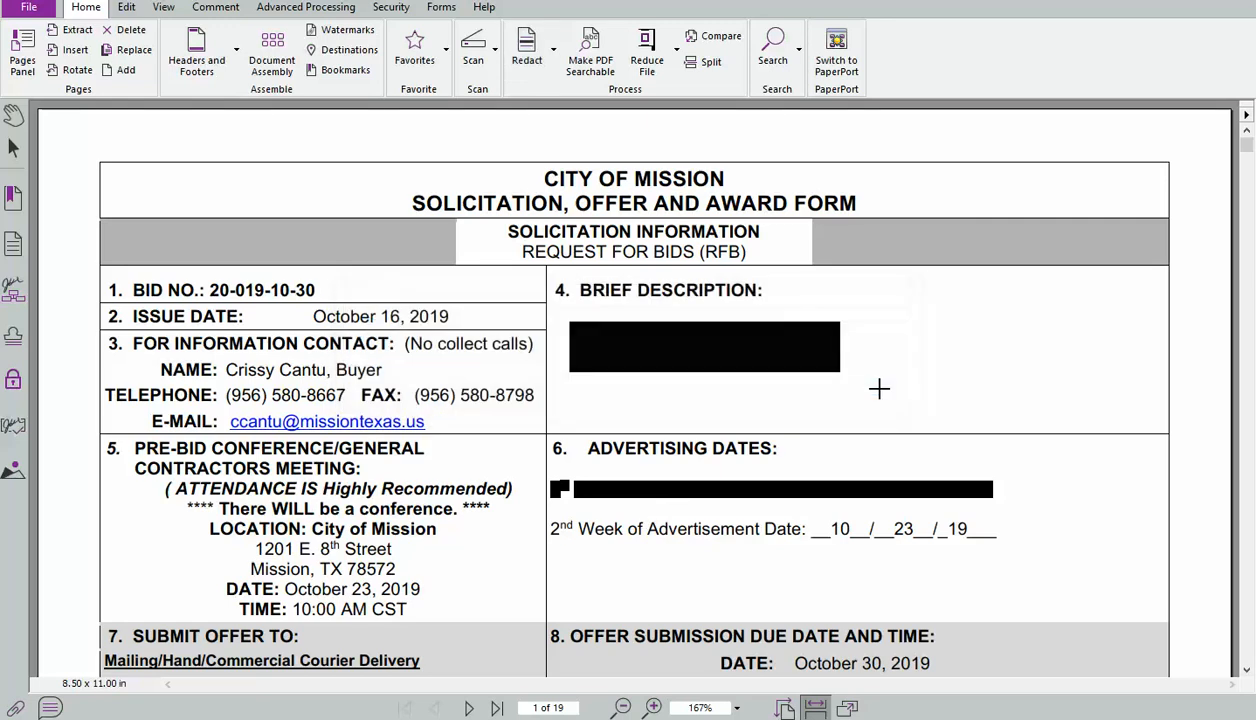
Mark the contact's e-mail address in the information contact section for redaction and apply the redaction.
scroll(594, 455, "down", 2)
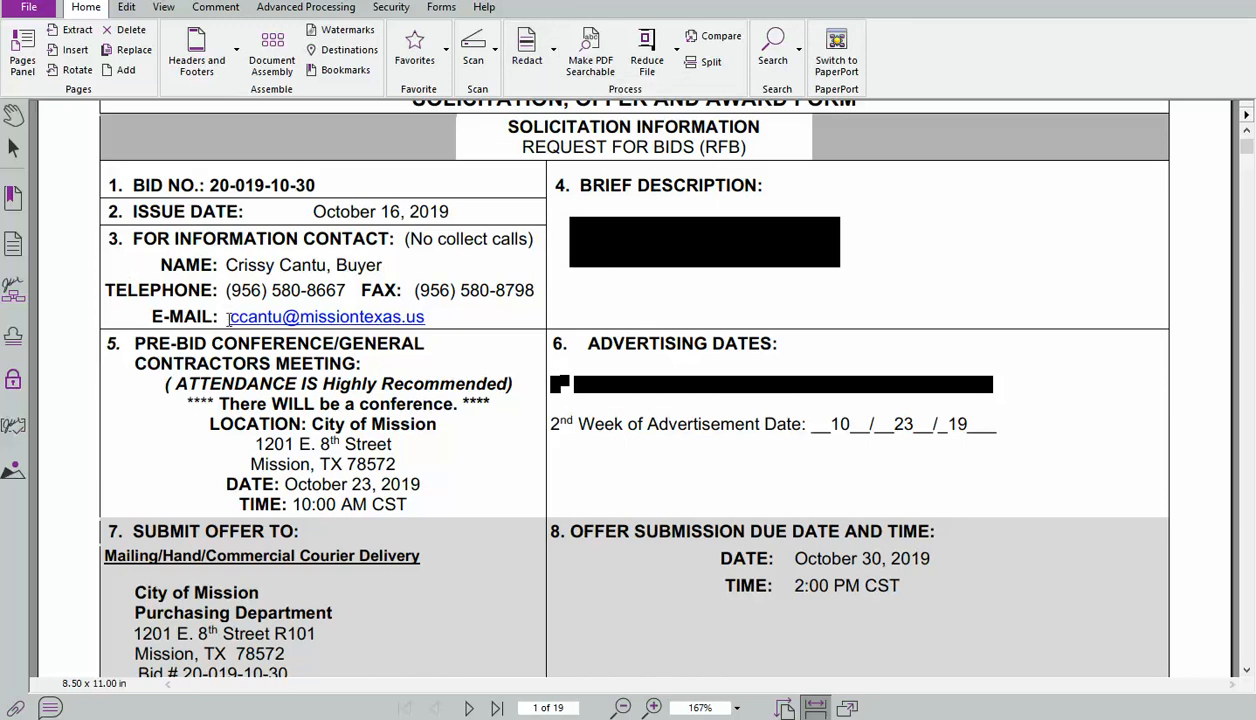
left_click_drag(228, 318, 427, 318)
left_click(537, 62)
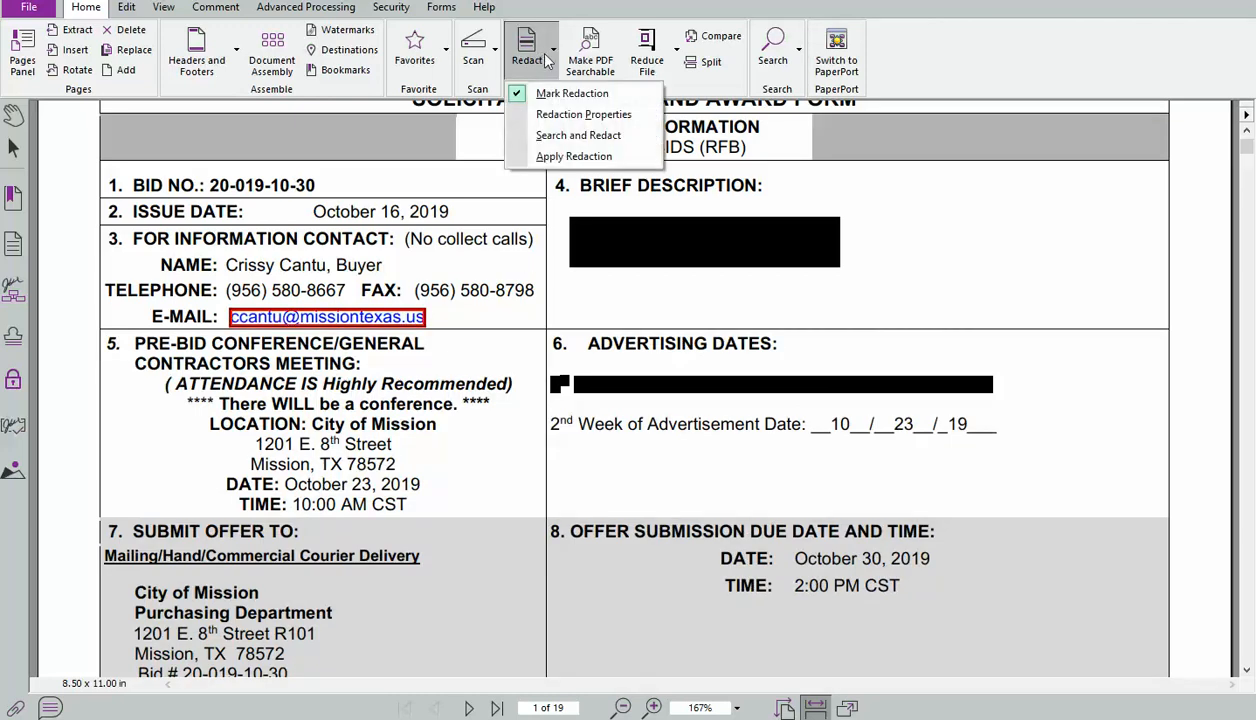
left_click(570, 156)
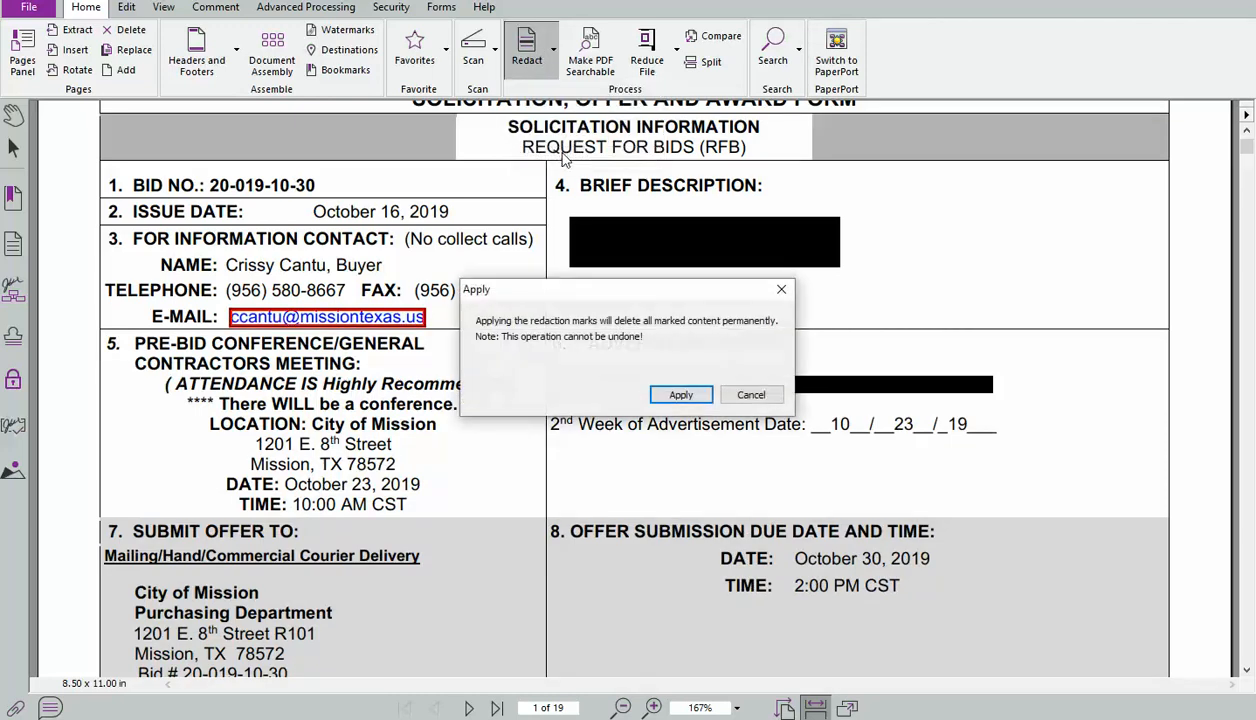
left_click(675, 395)
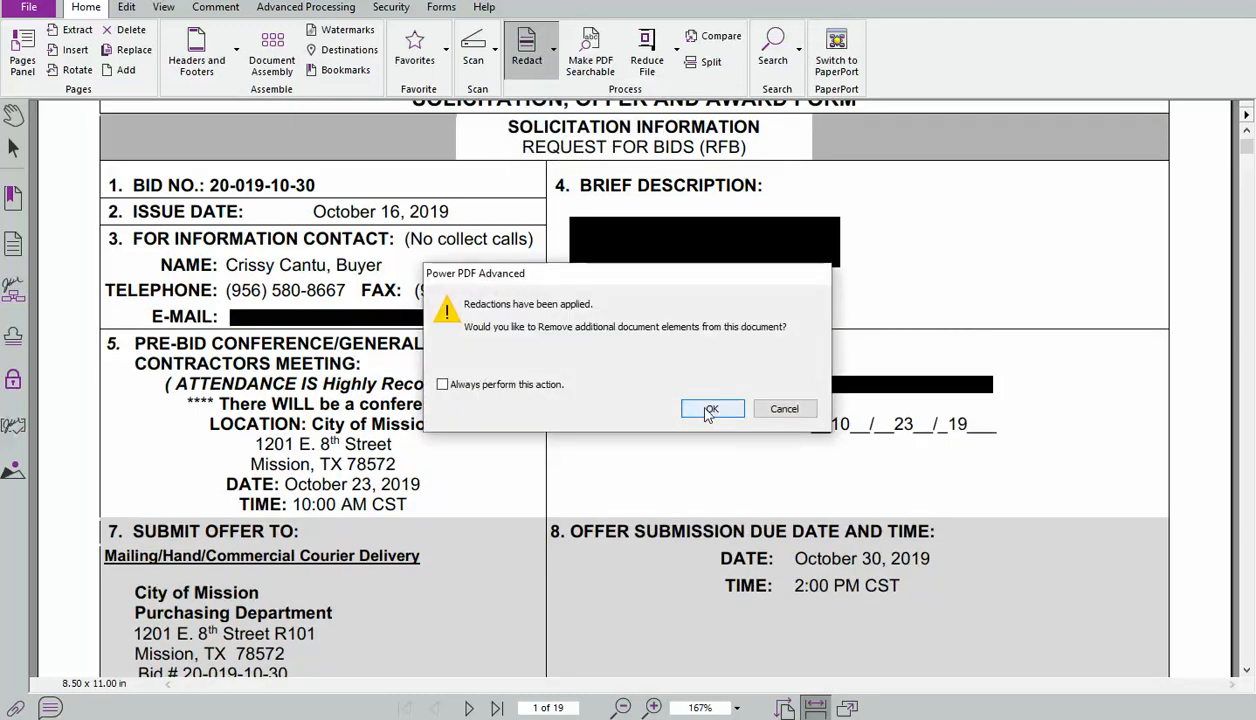
Remove the additional document elements offered after the e-mail redaction.
left_click(702, 410)
left_click(640, 514)
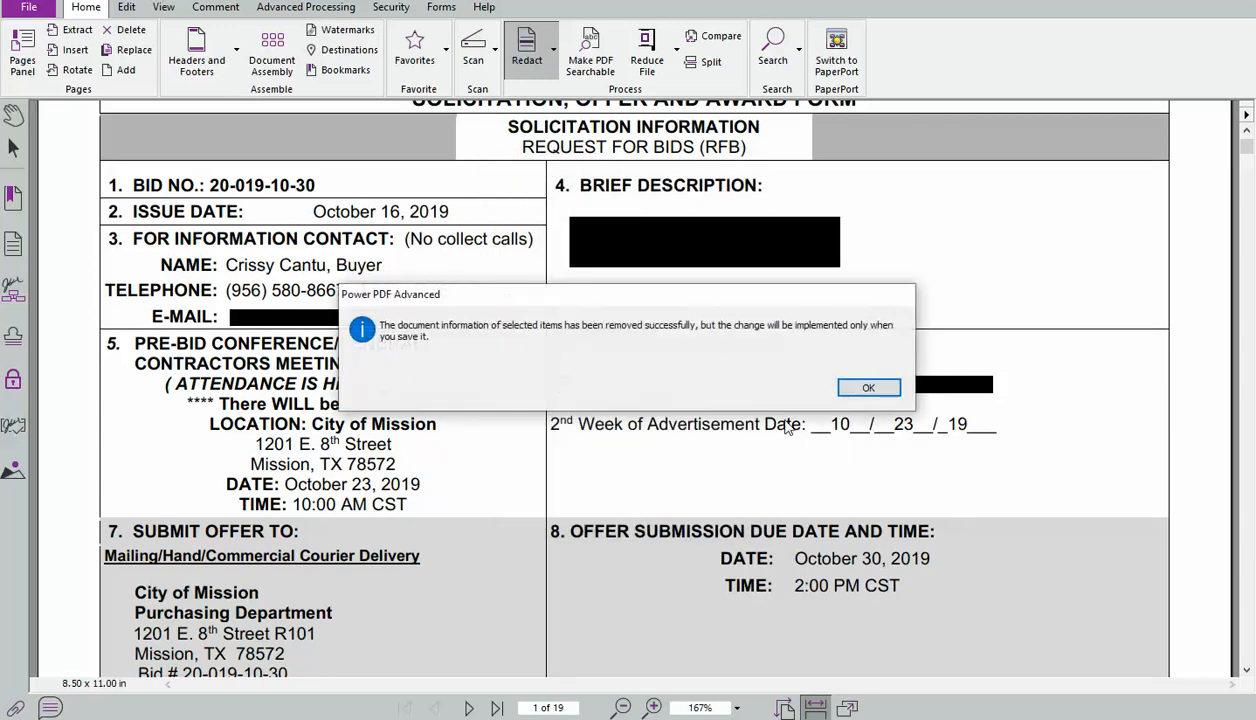
left_click(866, 388)
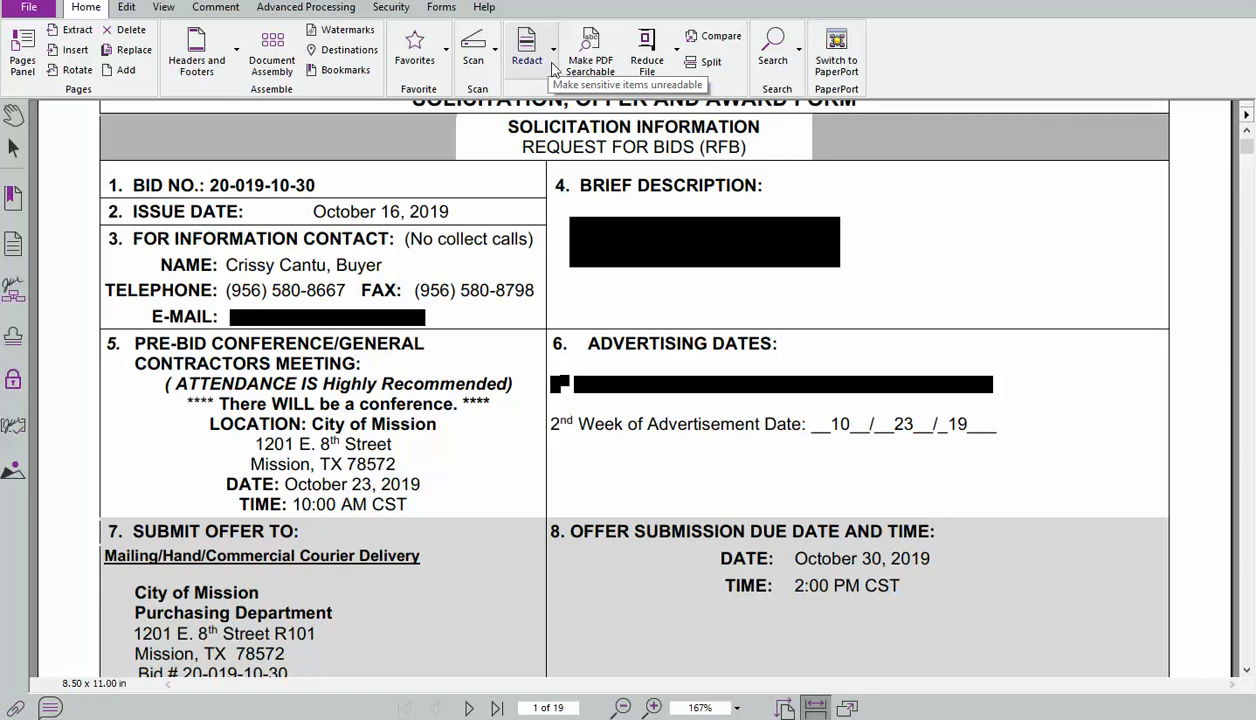
Open Save As for the redacted document, in PDF format in the Bids folder.
left_click(33, 10)
left_click(44, 66)
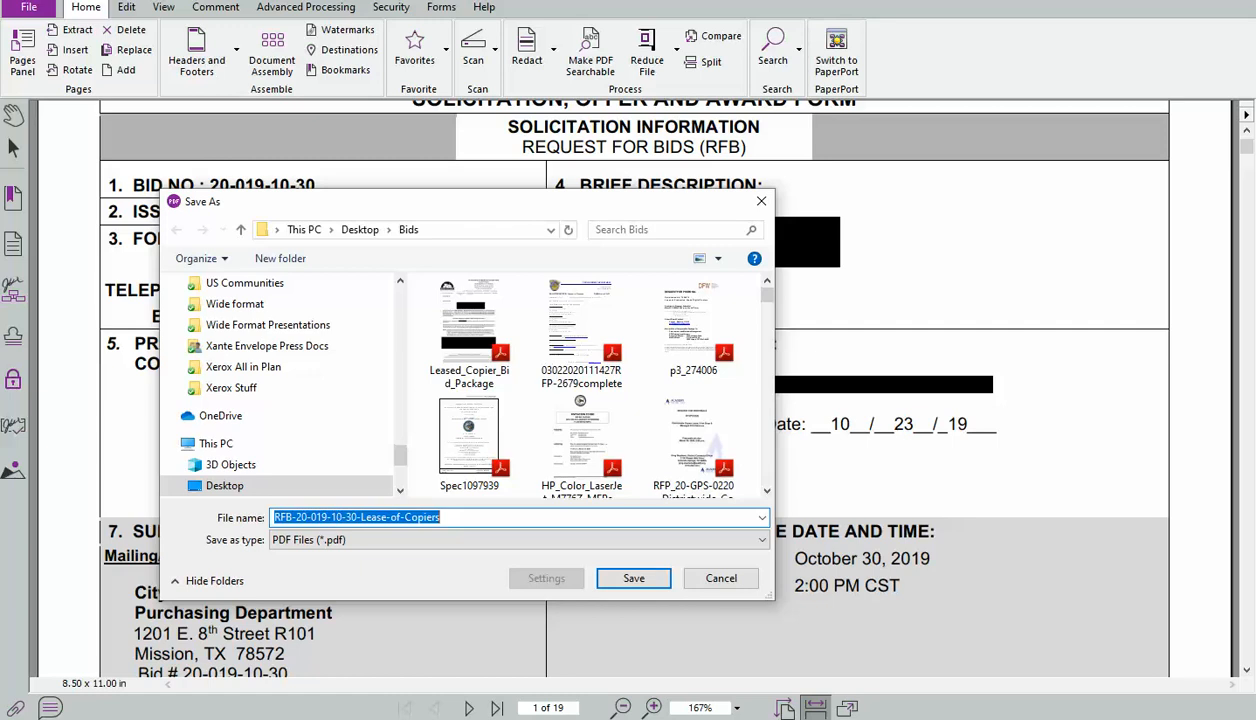
left_click(1053, 718)
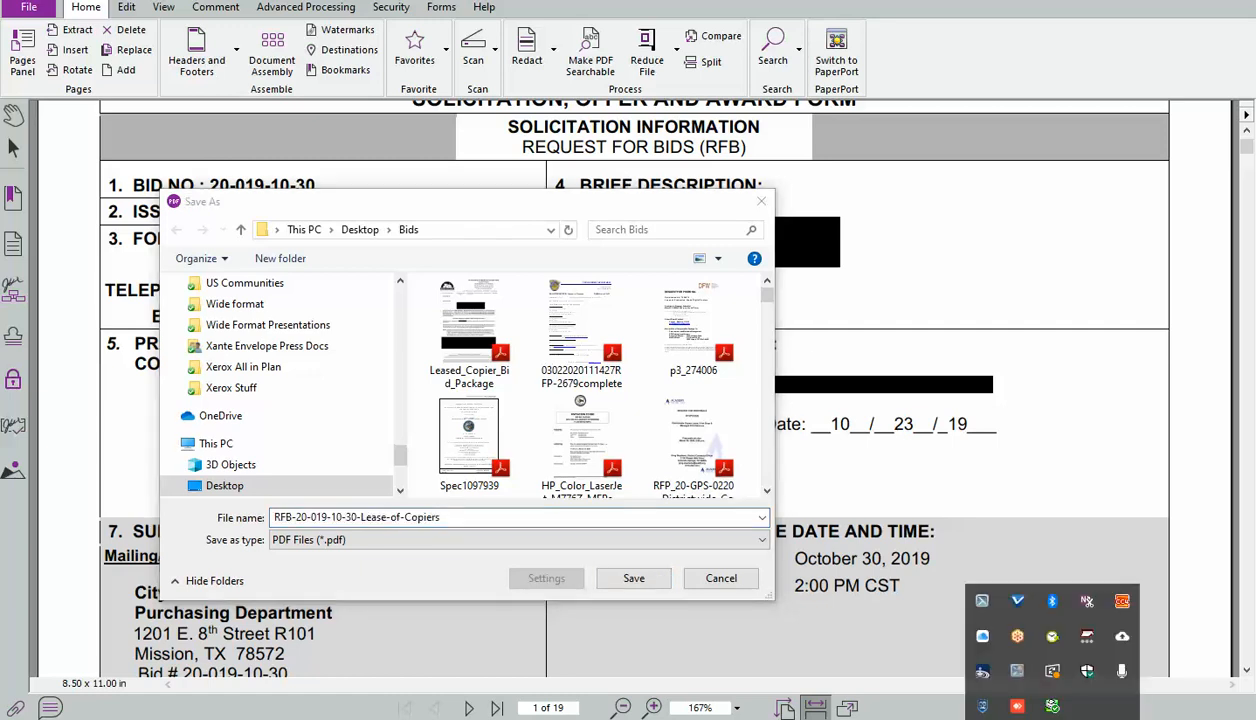